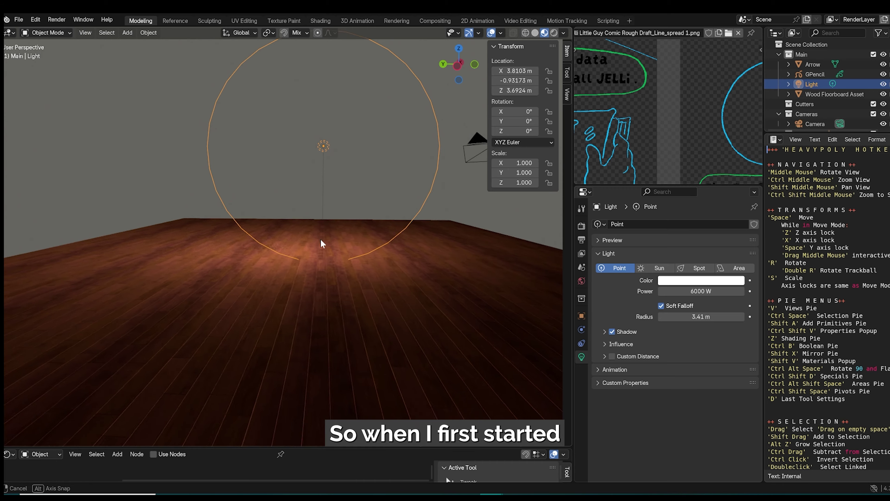
Add "Jelli Little Guy Comic Rough Draft_Line_spread 1.png" as a background image aligned to World
{"action": "key", "text": "shift+a"}
{"action": "mouse_move", "coordinate": [223, 219]}
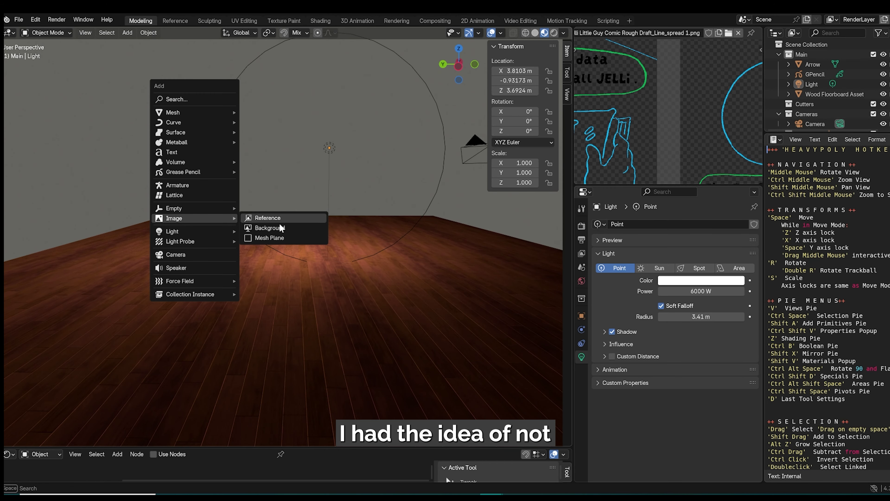
{"action": "left_click", "coordinate": [282, 230]}
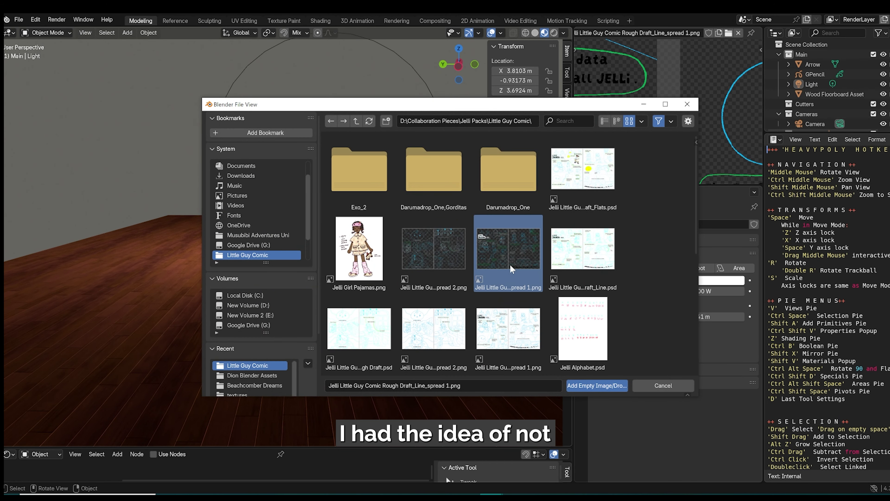
{"action": "key", "text": "n"}
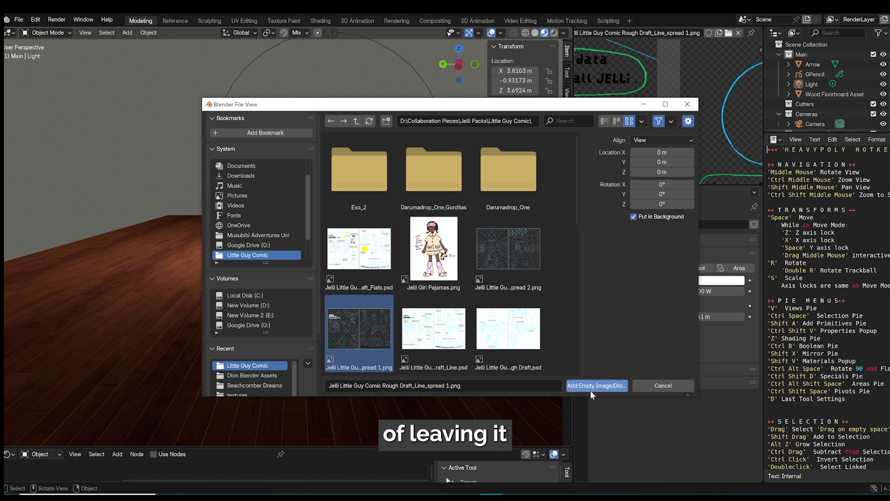
{"action": "left_click", "coordinate": [657, 153]}
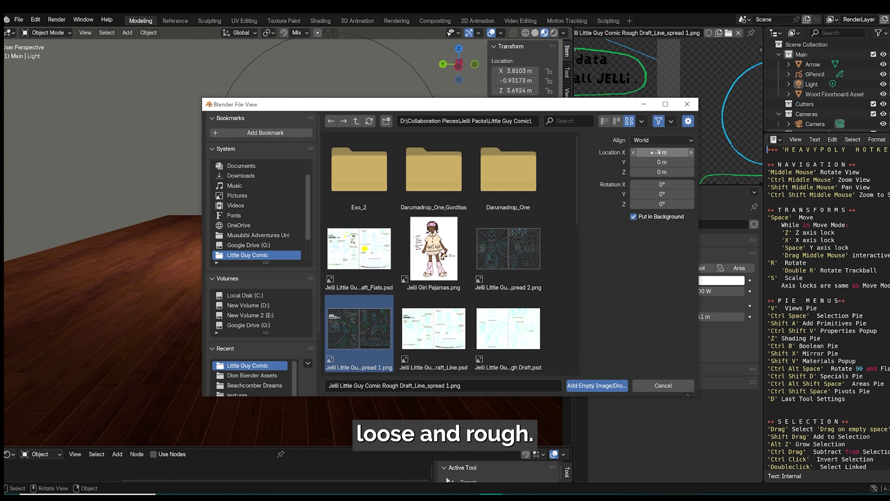
{"action": "left_click", "coordinate": [600, 385]}
Raise the comic spread image above the wooden floor to a Z height of about 2.42 m
{"action": "middle_click_drag", "start_coordinate": [341, 245], "coordinate": [324, 269]}
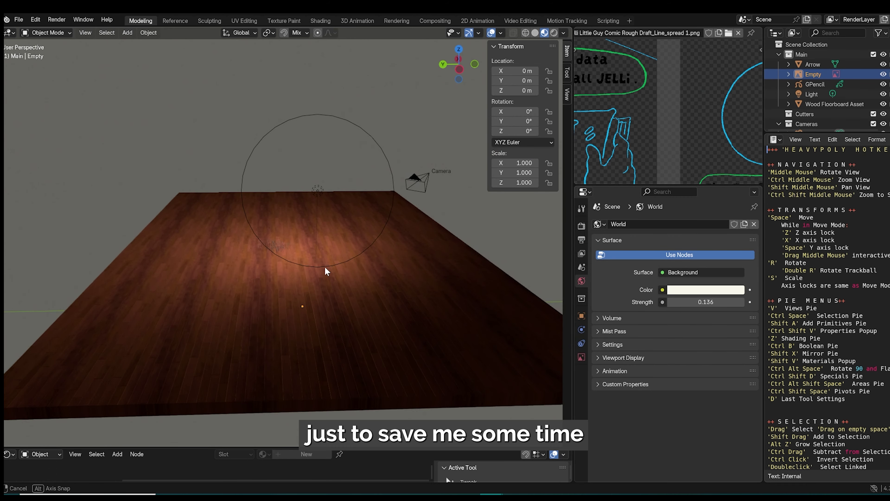
{"action": "key", "text": "g"}
{"action": "key", "text": "z"}
{"action": "mouse_move", "coordinate": [356, 187]}
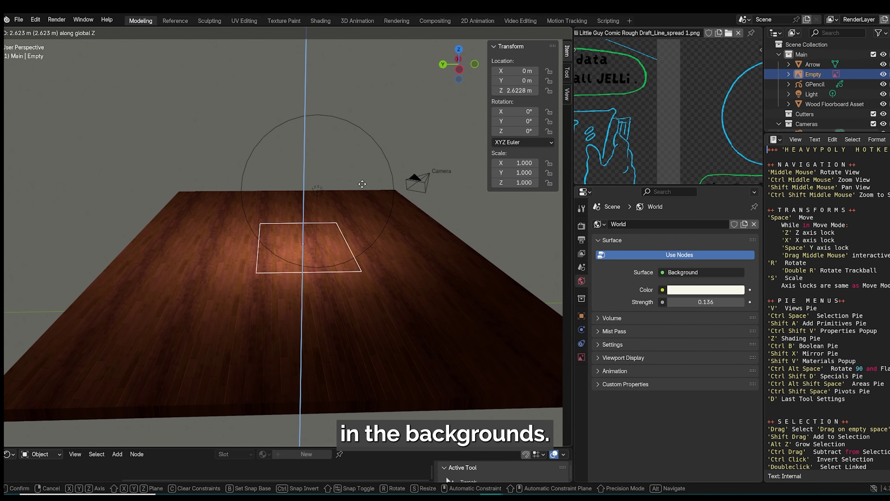
{"action": "left_click", "coordinate": [358, 145]}
{"action": "middle_click_drag", "start_coordinate": [357, 145], "coordinate": [396, 212]}
{"action": "key", "text": "g"}
{"action": "key", "text": "z"}
{"action": "left_click", "coordinate": [337, 243]}
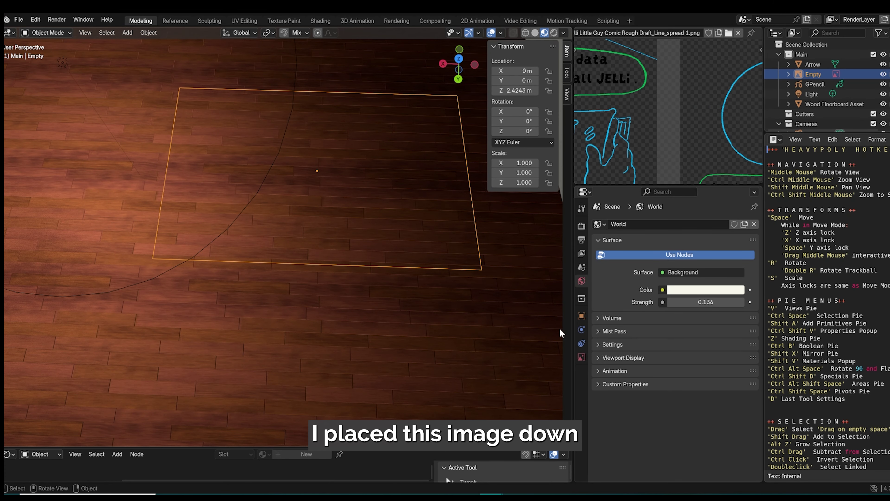
Turn on In Front in the viewport display settings of the comic spread image
{"action": "left_click", "coordinate": [581, 357]}
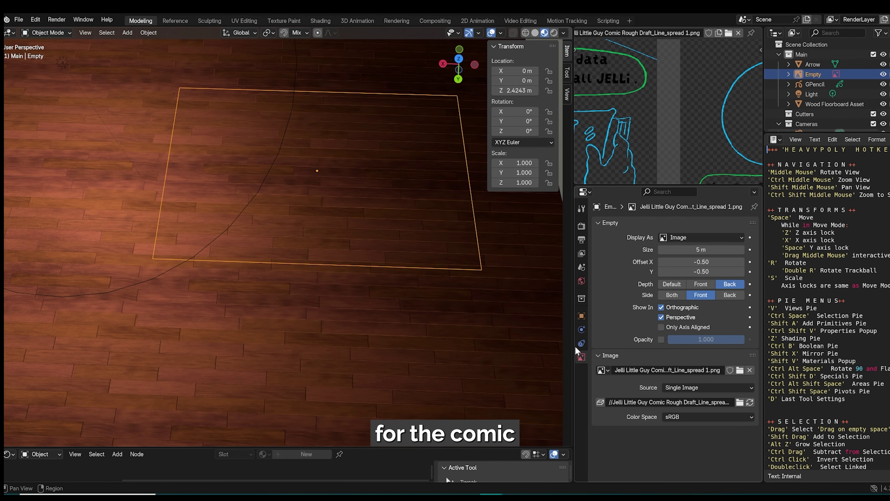
{"action": "left_click", "coordinate": [581, 316]}
{"action": "scroll", "coordinate": [583, 318], "scroll_direction": "down", "scroll_amount": 3}
{"action": "left_click", "coordinate": [614, 407]}
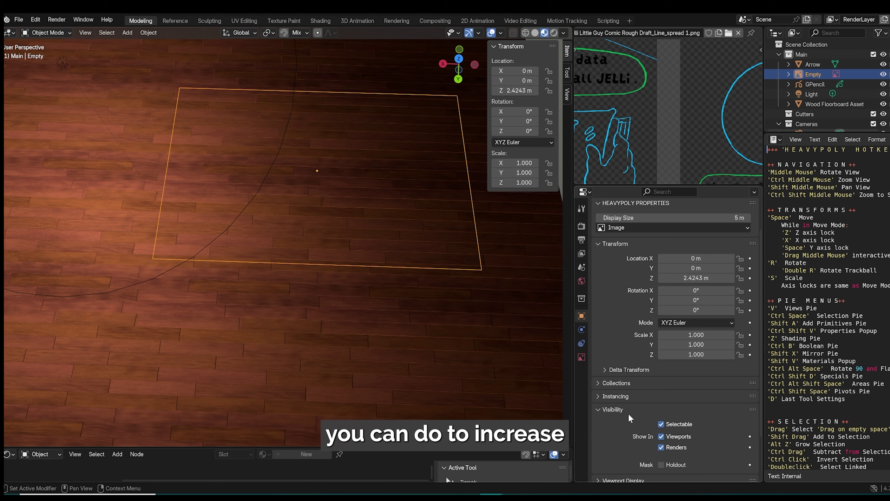
{"action": "scroll", "coordinate": [655, 420], "scroll_direction": "down", "scroll_amount": 4}
{"action": "left_click", "coordinate": [600, 423]}
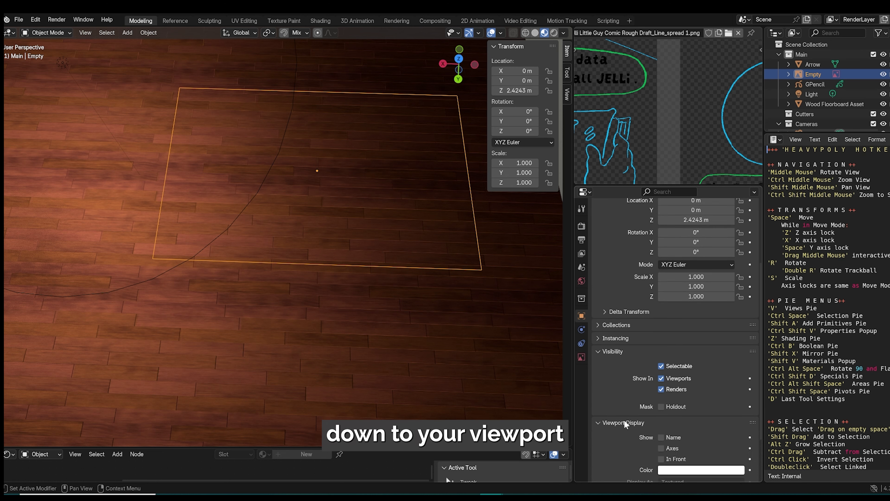
{"action": "scroll", "coordinate": [615, 420], "scroll_direction": "down", "scroll_amount": 2}
{"action": "scroll", "coordinate": [638, 407], "scroll_direction": "down", "scroll_amount": 1}
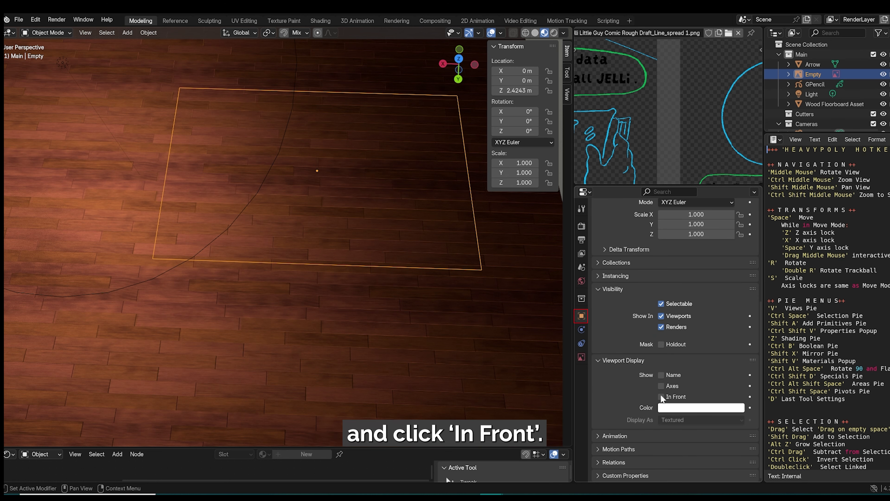
{"action": "left_click", "coordinate": [661, 397]}
Rotate the comic spread image about the global X axis so it tilts up from the floor
{"action": "middle_click_drag", "start_coordinate": [433, 313], "coordinate": [349, 232]}
{"action": "scroll", "coordinate": [337, 277], "scroll_direction": "up", "scroll_amount": 2}
{"action": "scroll", "coordinate": [332, 278], "scroll_direction": "up", "scroll_amount": 1}
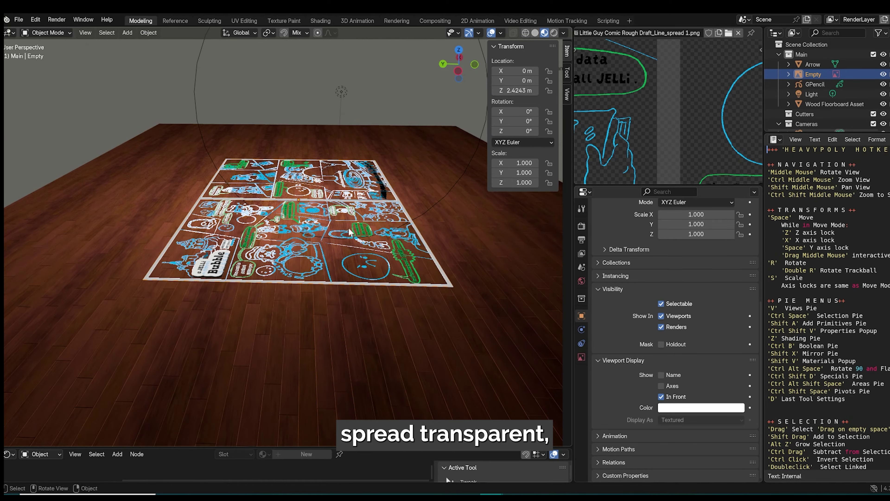
{"action": "key", "text": "r"}
{"action": "key", "text": "x"}
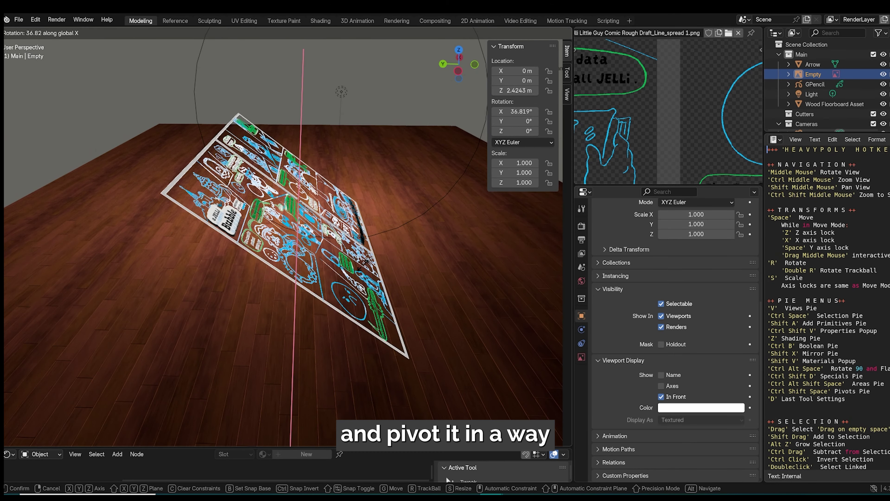
{"action": "left_click", "coordinate": [368, 258]}
View the spread through the scene camera and adjust the render resolution's width and height
{"action": "middle_click_drag", "start_coordinate": [367, 257], "coordinate": [385, 286]}
{"action": "key", "text": "KP_0"}
{"action": "scroll", "coordinate": [388, 300], "scroll_direction": "down", "scroll_amount": 1}
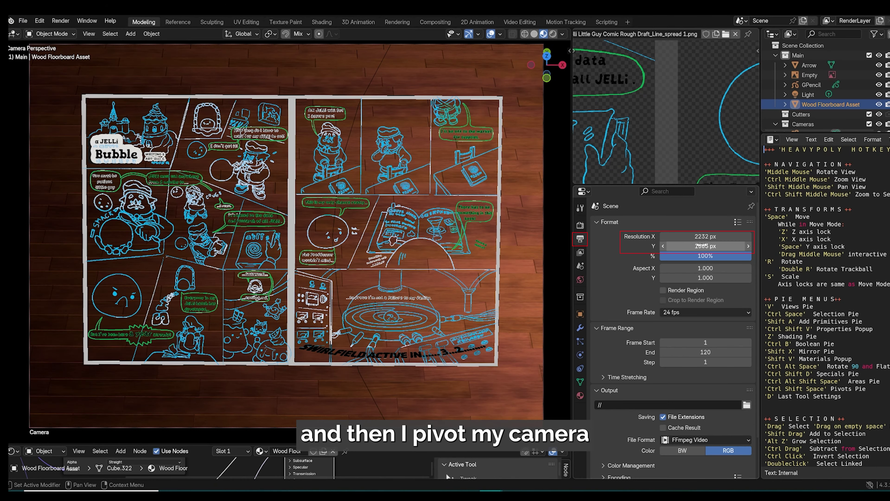
{"action": "left_click_drag", "start_coordinate": [698, 246], "coordinate": [692, 236]}
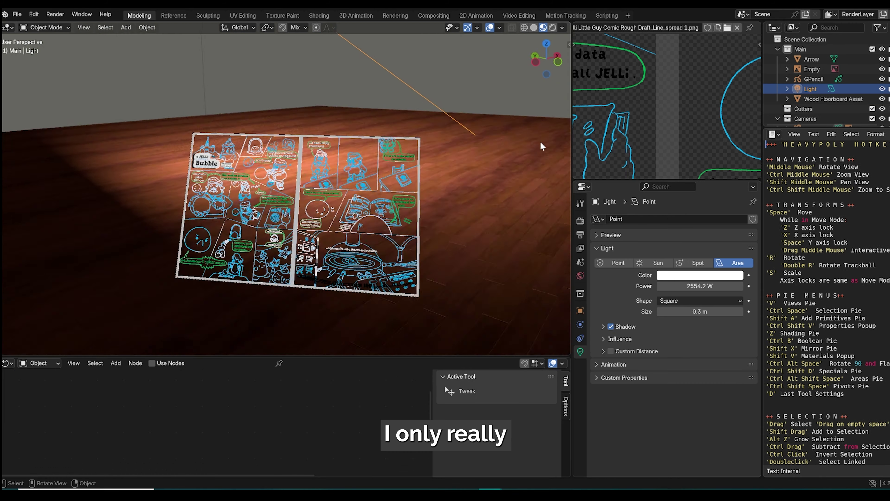
Place a cube on the floor behind the comic spread image and adjust its height
{"action": "middle_click_drag", "start_coordinate": [541, 142], "coordinate": [416, 167]}
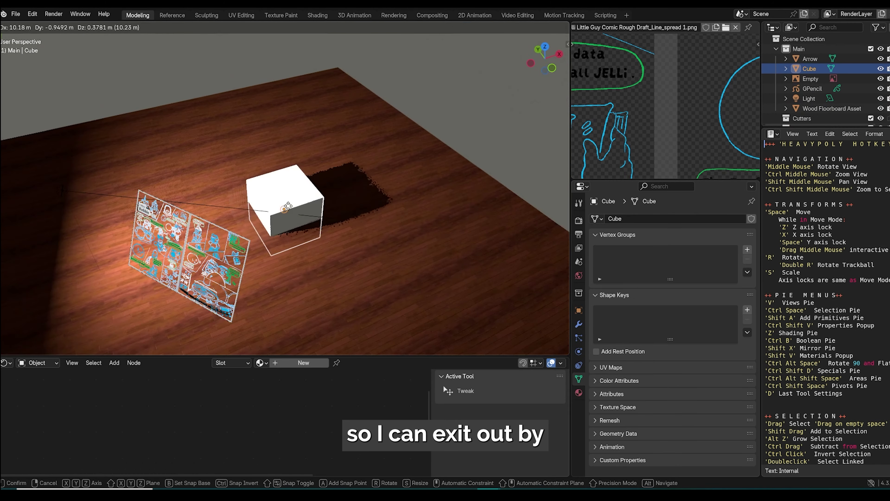
{"action": "left_click", "coordinate": [301, 223]}
{"action": "middle_click_drag", "start_coordinate": [301, 223], "coordinate": [309, 199]}
{"action": "key", "text": "space"}
{"action": "key", "text": "z"}
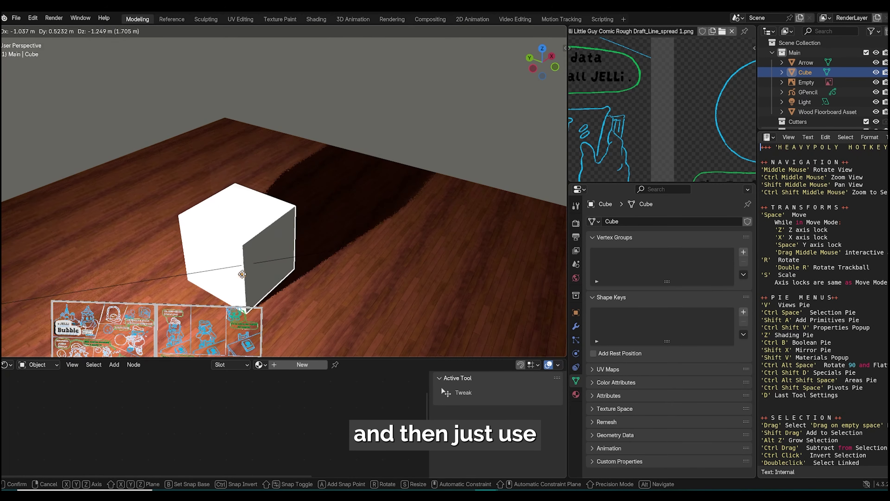
Scale the cube along X and Z into a simple block behind the comic spread
{"action": "middle_click_drag", "start_coordinate": [245, 277], "coordinate": [319, 180]}
{"action": "key", "text": "s"}
{"action": "key", "text": "x"}
{"action": "left_click", "coordinate": [252, 277]}
{"action": "key", "text": "s"}
{"action": "key", "text": "z"}
{"action": "left_click", "coordinate": [274, 228]}
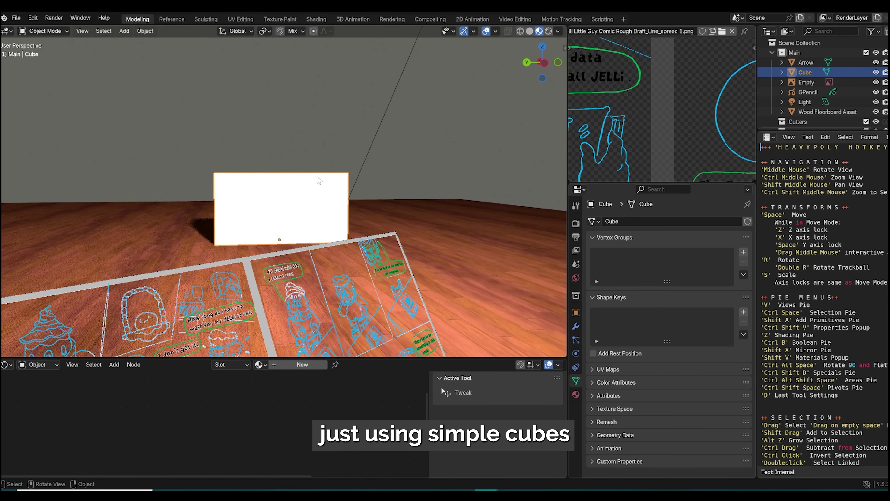
Enlarge the asset library view and place the Table 1 Asset on the floor behind the comic spread
{"action": "scroll", "coordinate": [264, 216], "scroll_direction": "down", "scroll_amount": 4}
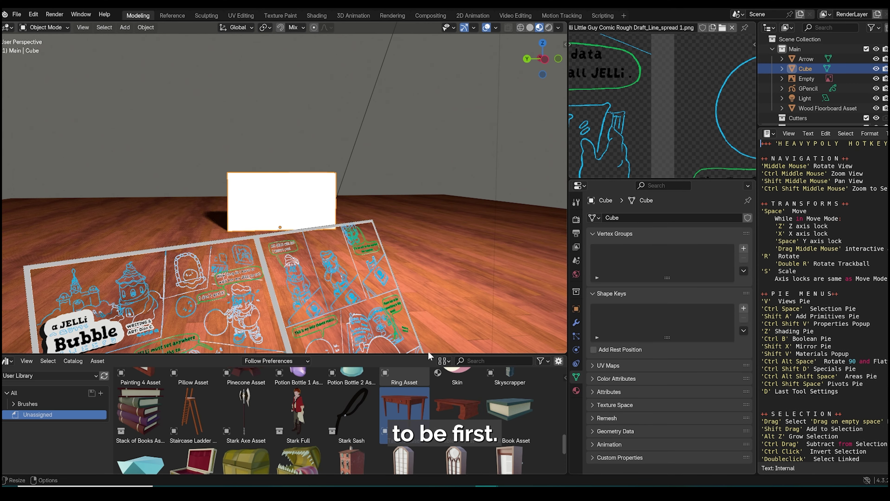
{"action": "left_click_drag", "start_coordinate": [429, 358], "coordinate": [445, 235]}
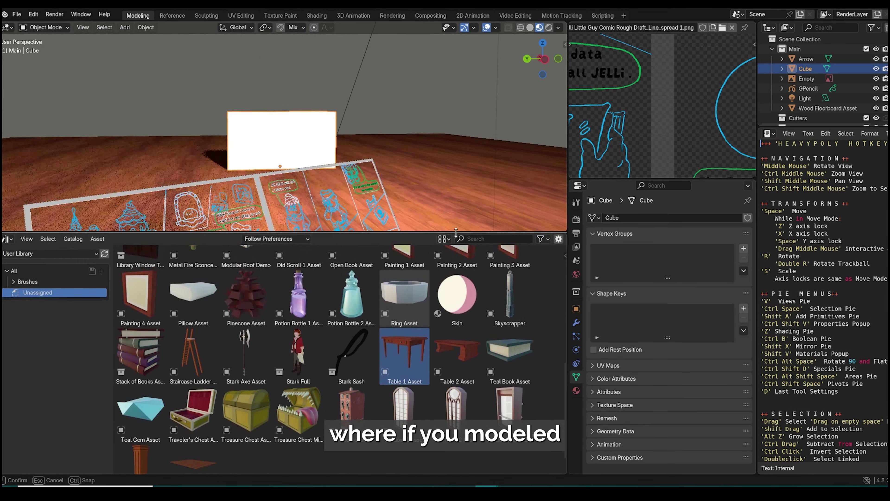
{"action": "scroll", "coordinate": [376, 384], "scroll_direction": "up", "scroll_amount": 4}
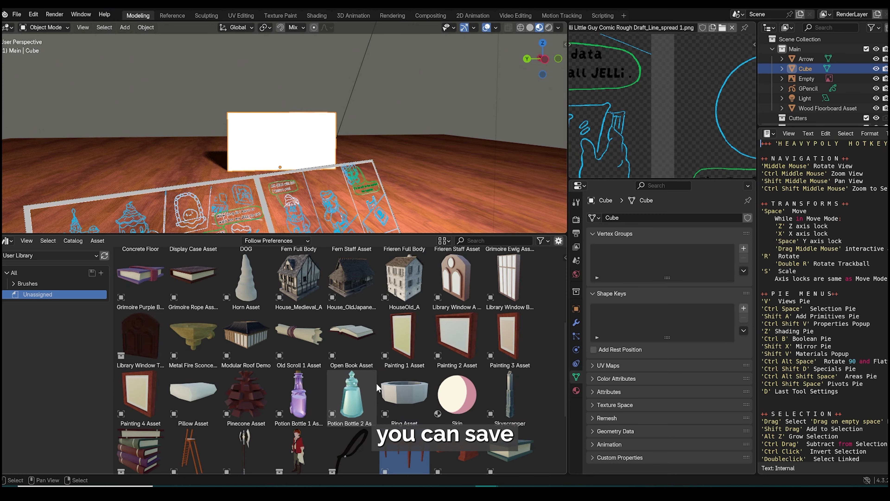
{"action": "scroll", "coordinate": [376, 383], "scroll_direction": "up", "scroll_amount": 4}
{"action": "scroll", "coordinate": [377, 382], "scroll_direction": "up", "scroll_amount": 2}
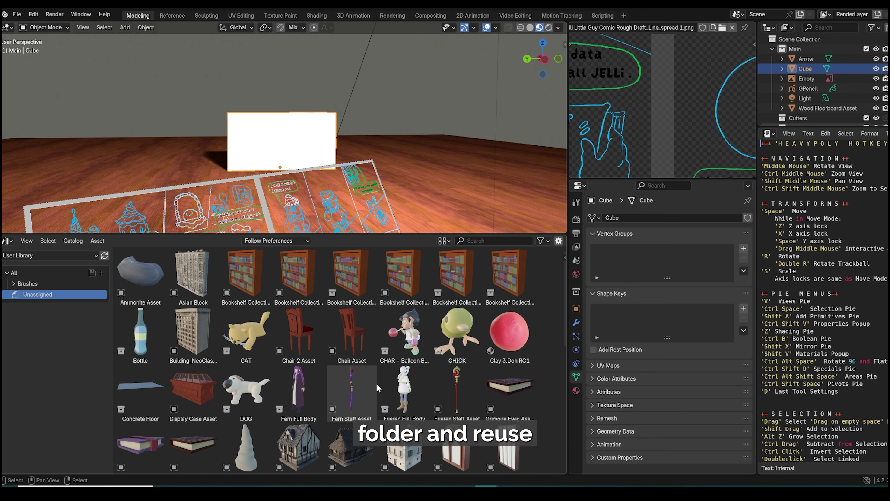
{"action": "scroll", "coordinate": [377, 383], "scroll_direction": "down", "scroll_amount": 5}
{"action": "scroll", "coordinate": [377, 383], "scroll_direction": "down", "scroll_amount": 6}
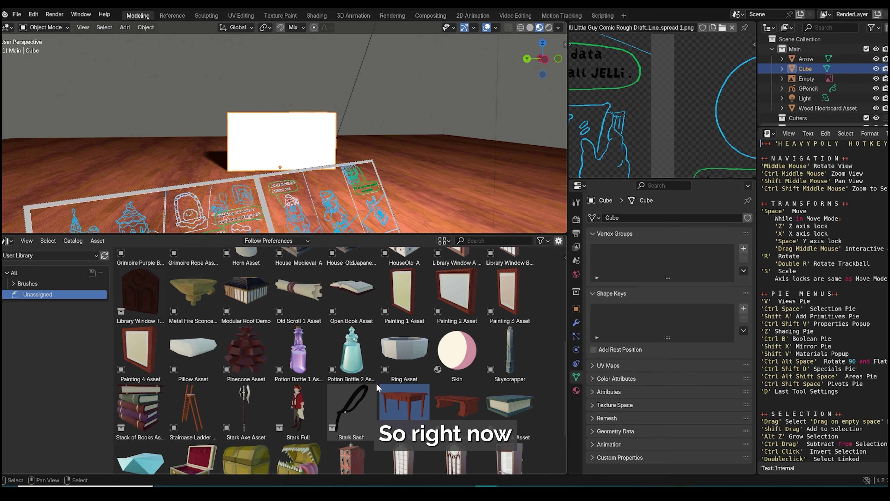
{"action": "scroll", "coordinate": [417, 370], "scroll_direction": "up", "scroll_amount": 2}
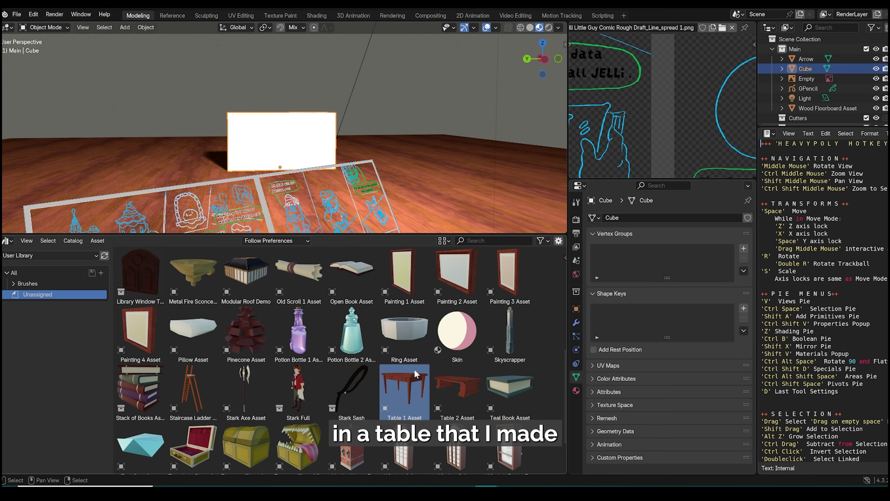
{"action": "left_click_drag", "start_coordinate": [409, 375], "coordinate": [240, 186]}
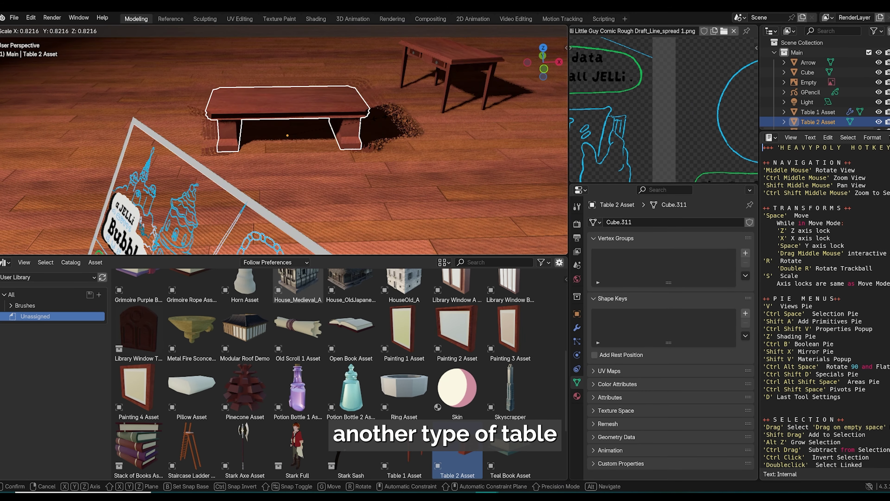
Scale down the Table 2 Asset and move it close to the upper edge of the comic spread
{"action": "left_click", "coordinate": [373, 125]}
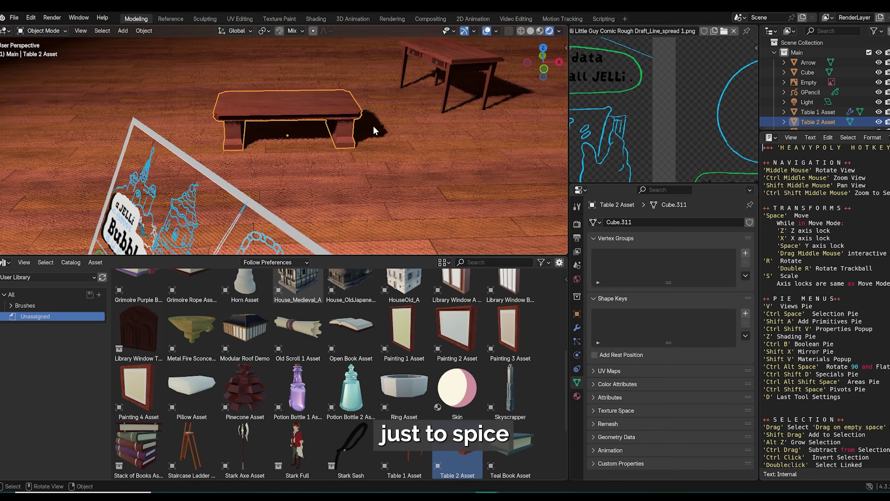
{"action": "middle_click_drag", "start_coordinate": [373, 124], "coordinate": [351, 162]}
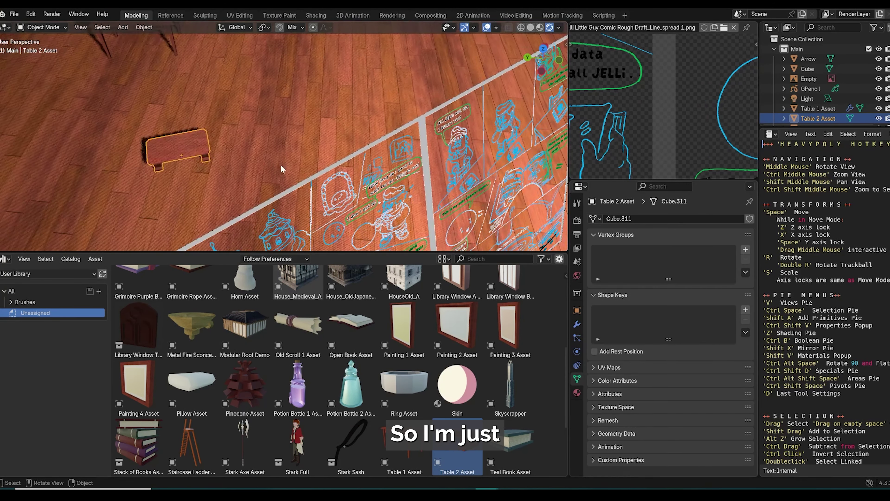
{"action": "key", "text": "space"}
{"action": "left_click", "coordinate": [322, 167]}
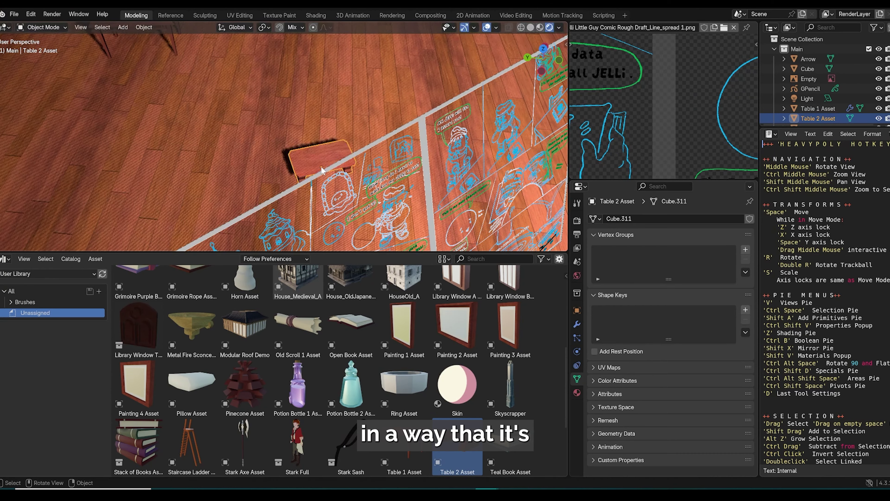
In an enlarged camera view, reposition and scale the Table 2 Asset behind the arched-window panel on the spread's first page
{"action": "key", "text": "KP_0"}
{"action": "key", "text": "space"}
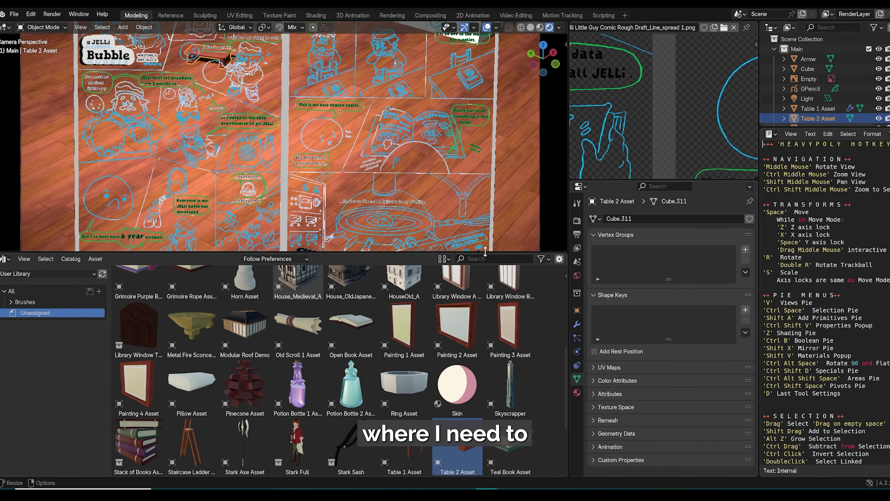
{"action": "left_click_drag", "start_coordinate": [485, 250], "coordinate": [485, 456]}
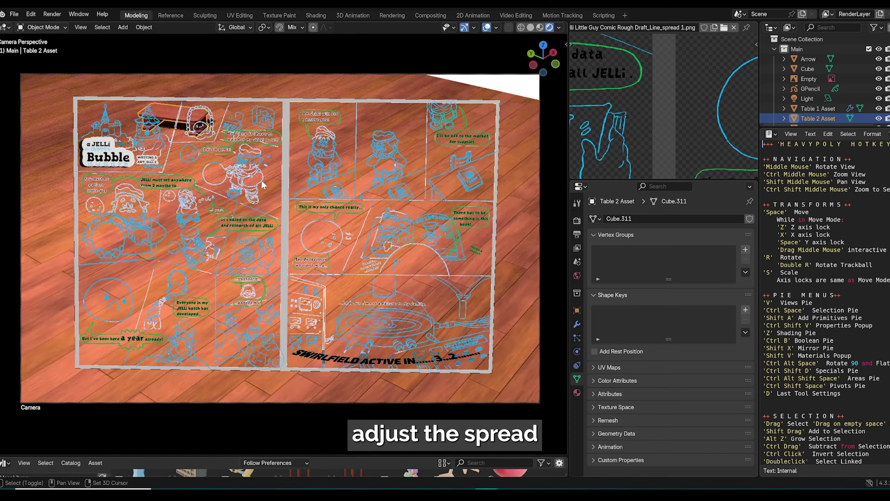
{"action": "left_click", "coordinate": [274, 178]}
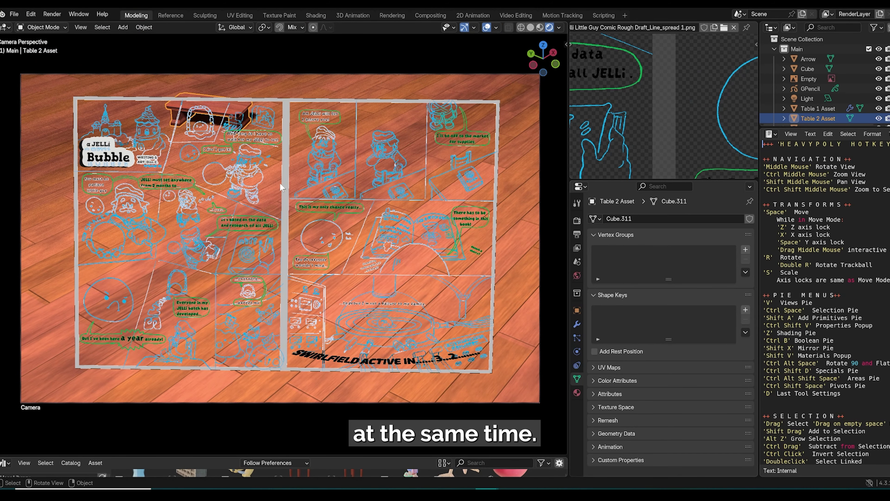
{"action": "middle_click_drag", "start_coordinate": [280, 183], "coordinate": [248, 143]}
{"action": "key", "text": "s"}
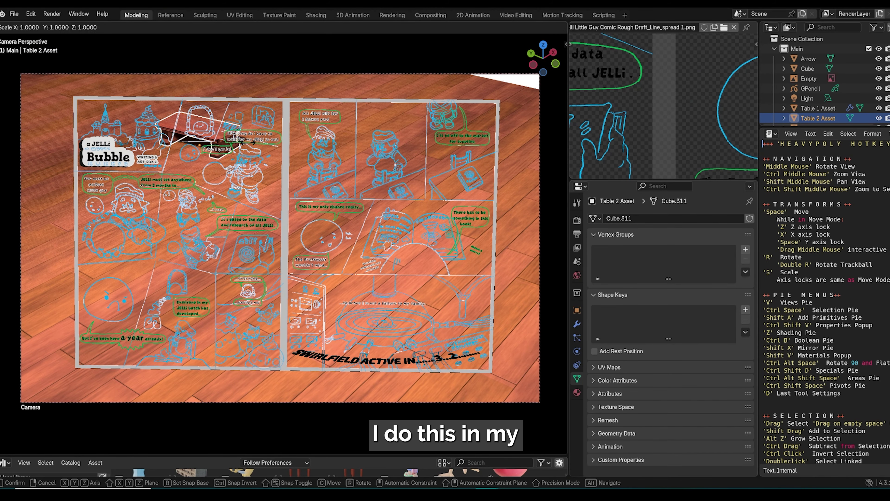
{"action": "key", "text": "g"}
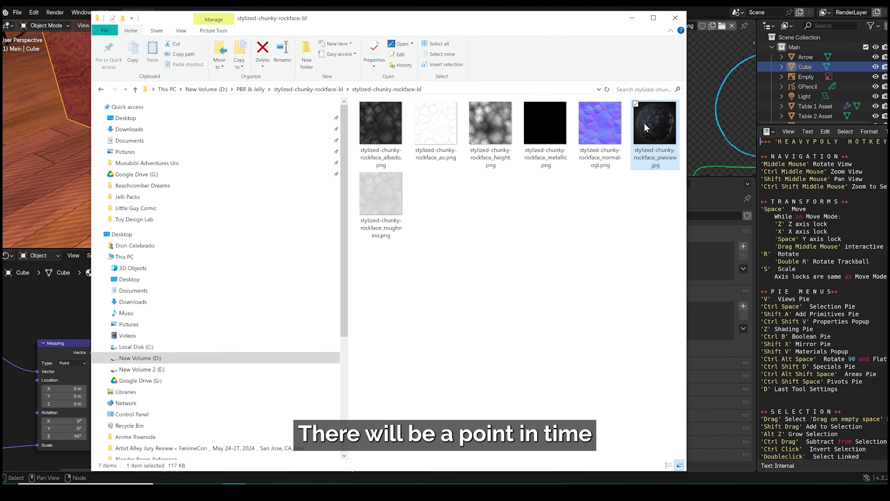
In File Explorer, preview the stylized-chunky-rockface texture and look through the texture sets in the PBR & Jelly folder
{"action": "double_click", "coordinate": [600, 134]}
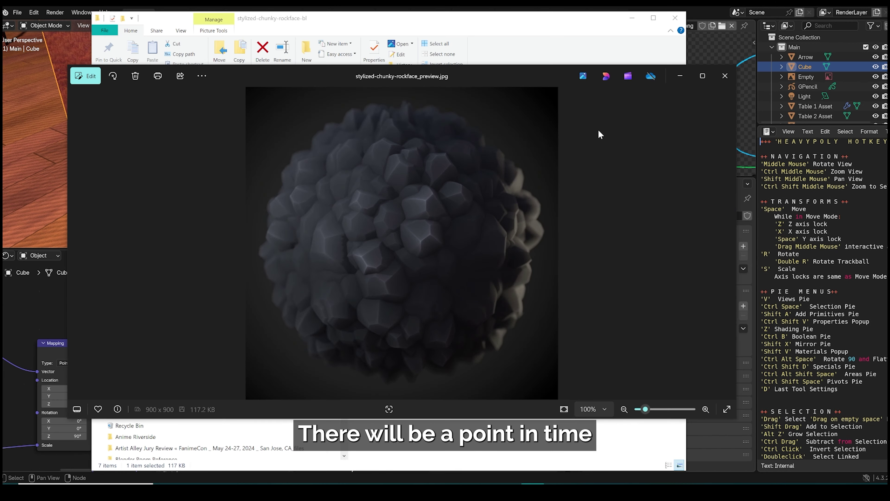
{"action": "left_click", "coordinate": [725, 76]}
{"action": "key", "text": "BackSpace"}
{"action": "scroll", "coordinate": [510, 278], "scroll_direction": "down", "scroll_amount": 6}
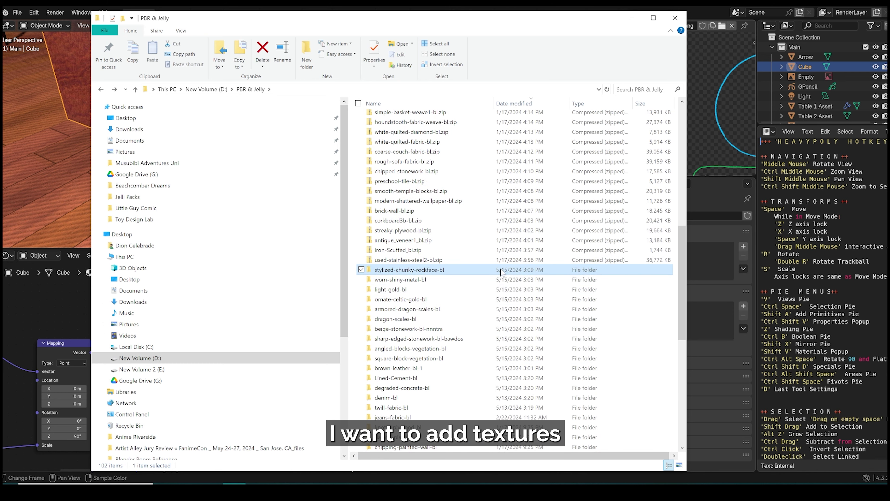
Preview the sharp-edged-stonework texture image from its folder and return to the PBR & Jelly folder
{"action": "left_click", "coordinate": [470, 280]}
{"action": "double_click", "coordinate": [453, 338]}
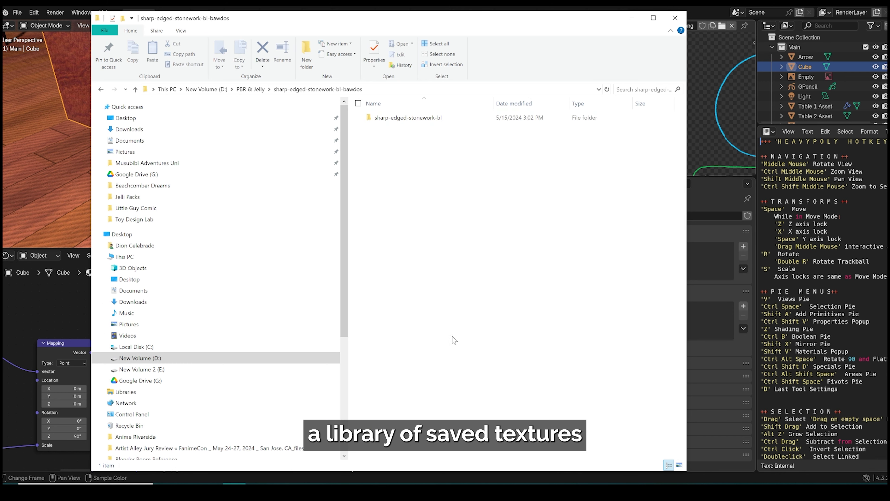
{"action": "double_click", "coordinate": [403, 116]}
{"action": "double_click", "coordinate": [661, 126]}
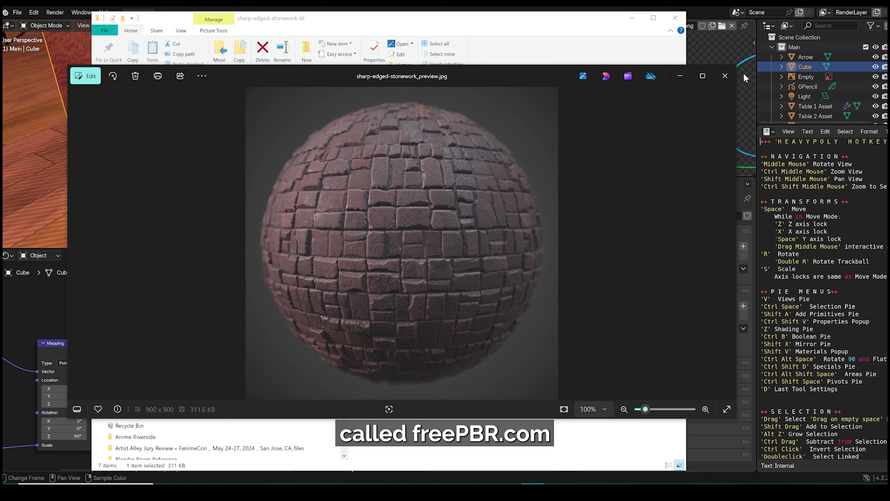
{"action": "left_click", "coordinate": [724, 76]}
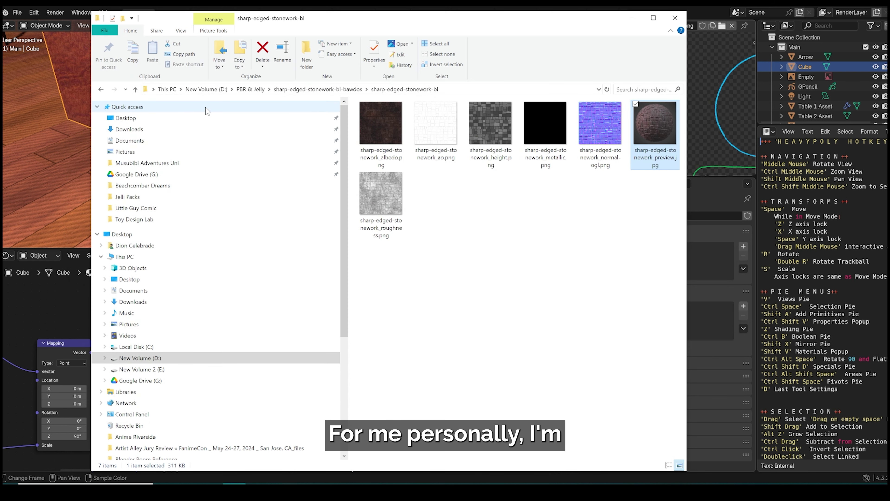
{"action": "left_click", "coordinate": [101, 89]}
{"action": "left_click", "coordinate": [101, 89]}
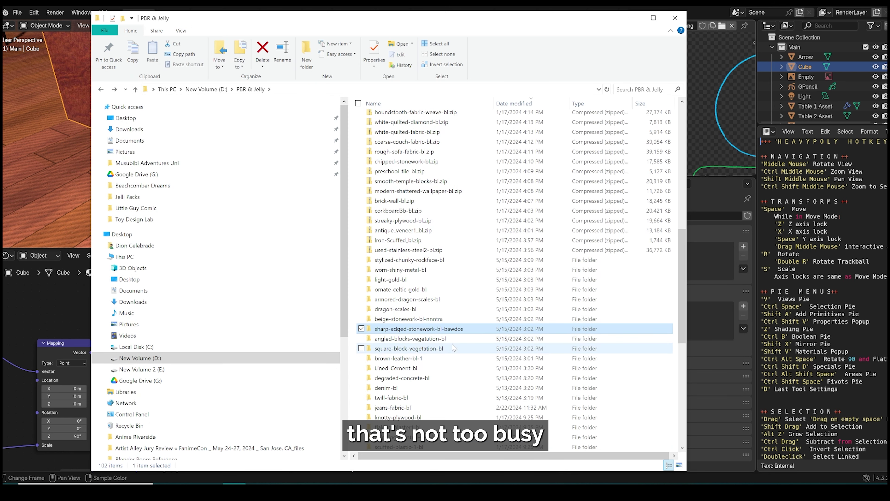
Preview the beige-stonework texture image, return to the PBR & Jelly folder and look further down its texture sets
{"action": "double_click", "coordinate": [456, 319]}
{"action": "left_click", "coordinate": [456, 121]}
{"action": "double_click", "coordinate": [456, 121]}
{"action": "double_click", "coordinate": [650, 139]}
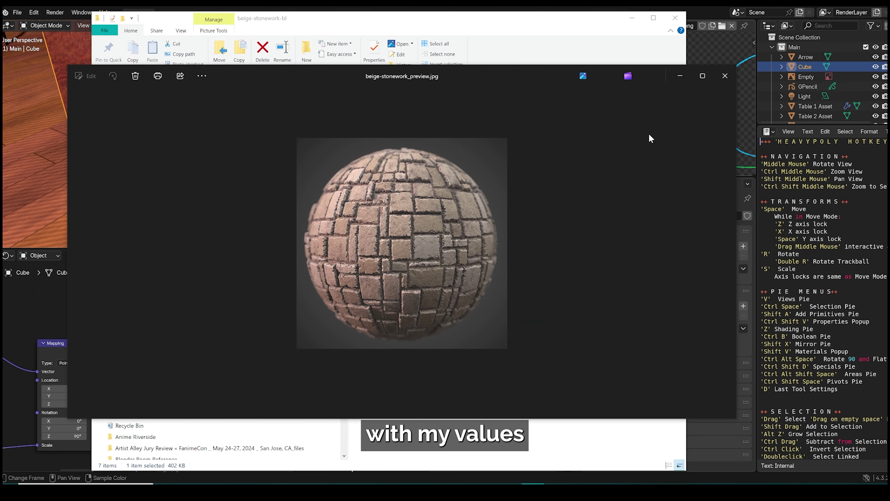
{"action": "left_click", "coordinate": [721, 83]}
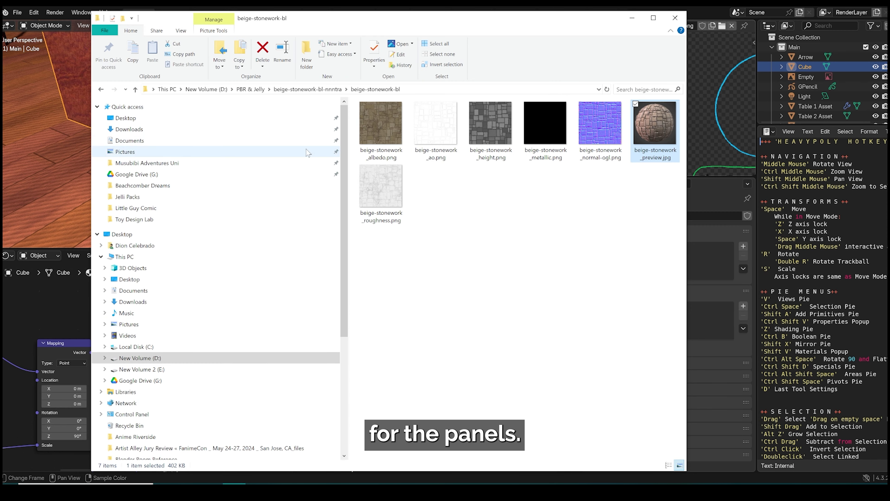
{"action": "key", "text": "alt+Left"}
{"action": "key", "text": "alt+Left"}
{"action": "scroll", "coordinate": [498, 261], "scroll_direction": "down", "scroll_amount": 2}
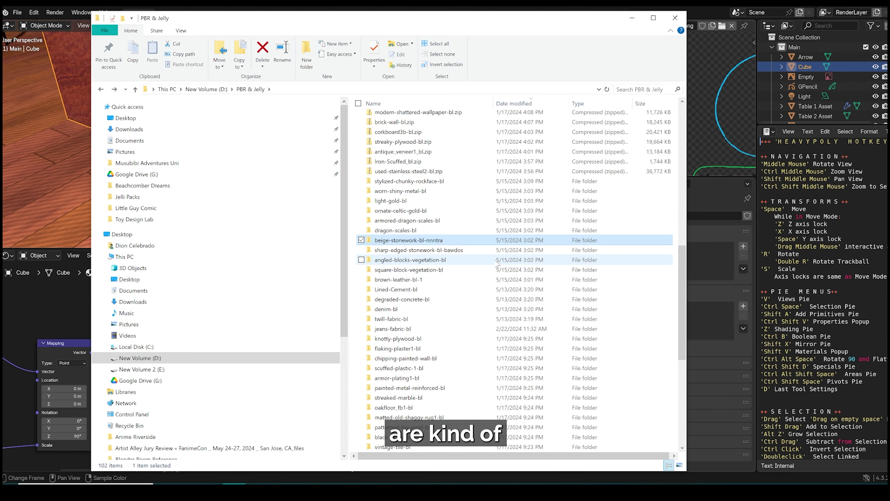
Preview the angled-blocks-vegetation texture image and go back out of its folder
{"action": "double_click", "coordinate": [457, 260]}
{"action": "double_click", "coordinate": [381, 129]}
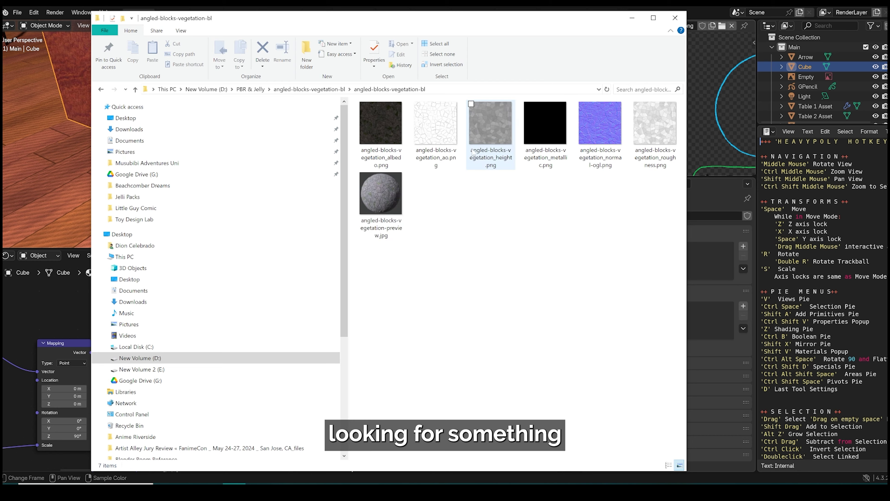
{"action": "double_click", "coordinate": [380, 192]}
{"action": "left_click", "coordinate": [728, 74]}
{"action": "left_click", "coordinate": [101, 89]}
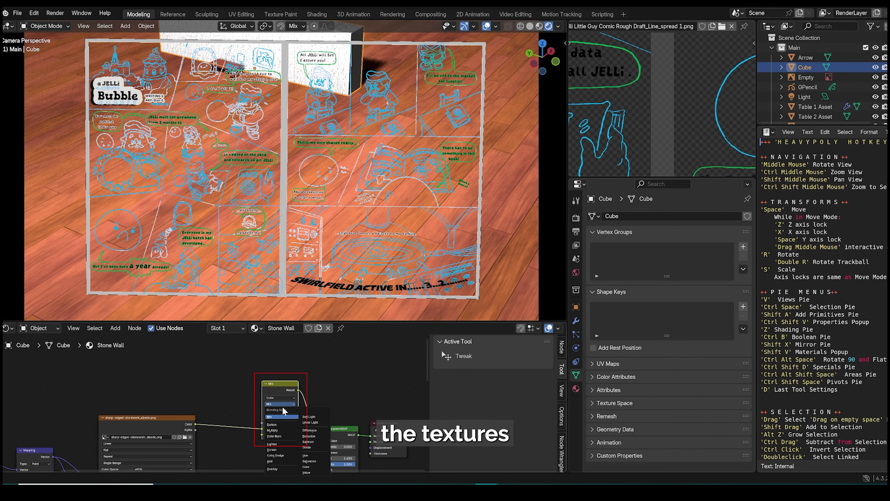
In Blender, try Multiply on the Stone Wall material's Mix node, settle on Lighten, and pick a pale pink second color
{"action": "left_click", "coordinate": [285, 431]}
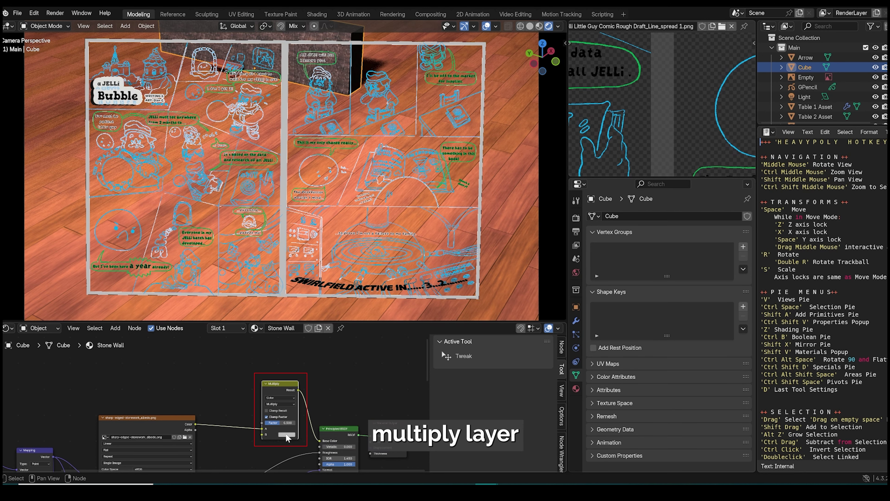
{"action": "left_click", "coordinate": [283, 405]}
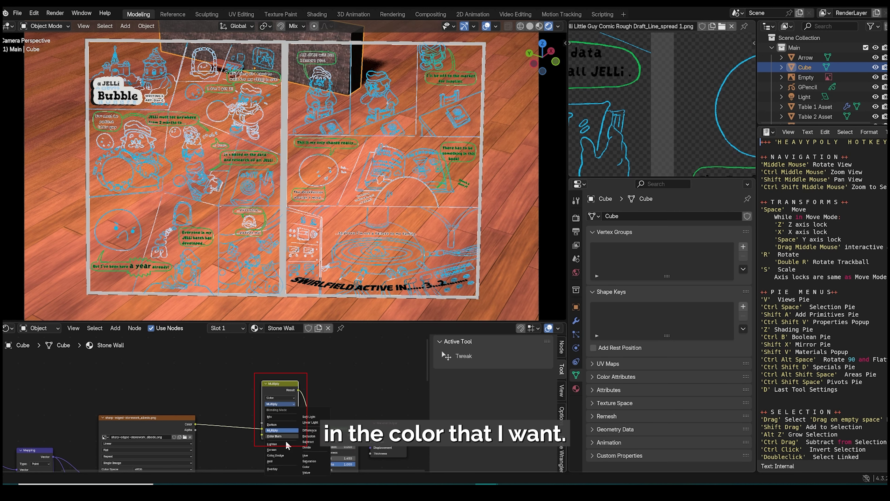
{"action": "left_click", "coordinate": [288, 434]}
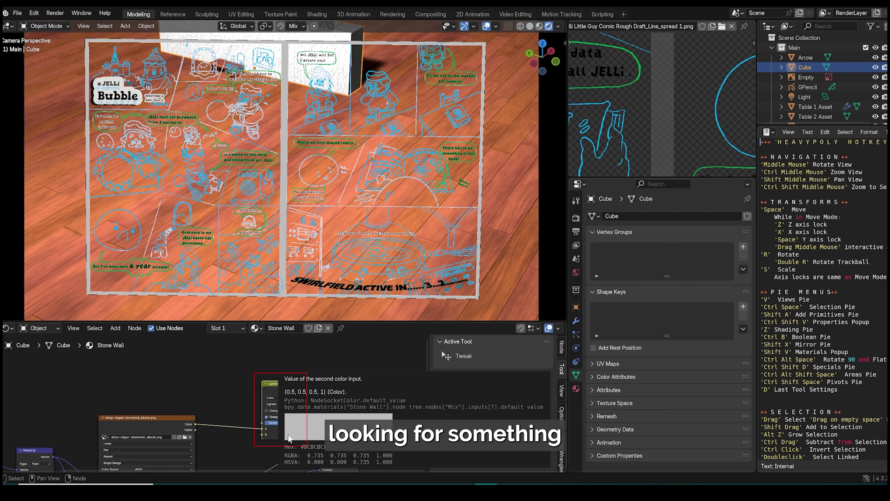
{"action": "left_click", "coordinate": [288, 435]}
{"action": "left_click_drag", "start_coordinate": [298, 376], "coordinate": [285, 374]}
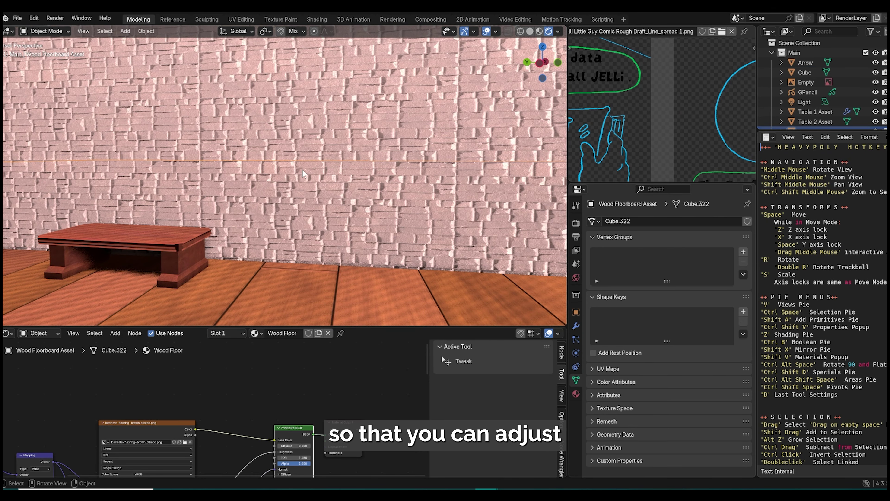
Select the stone wall and adjust the Y scale of its material's Mapping node to change how the bricks stretch
{"action": "left_click", "coordinate": [304, 174]}
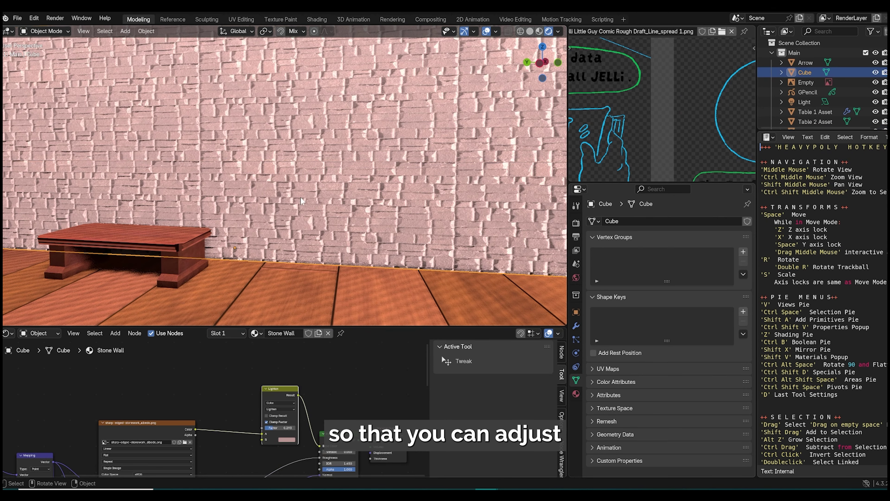
{"action": "middle_click_drag", "start_coordinate": [119, 456], "coordinate": [197, 433]}
{"action": "scroll", "coordinate": [197, 433], "scroll_direction": "up", "scroll_amount": 1}
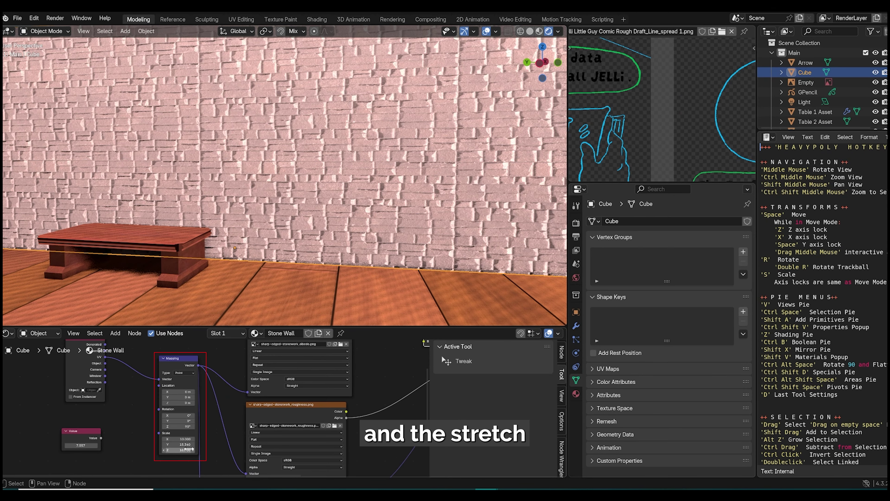
{"action": "left_click_drag", "start_coordinate": [183, 444], "coordinate": [185, 444]}
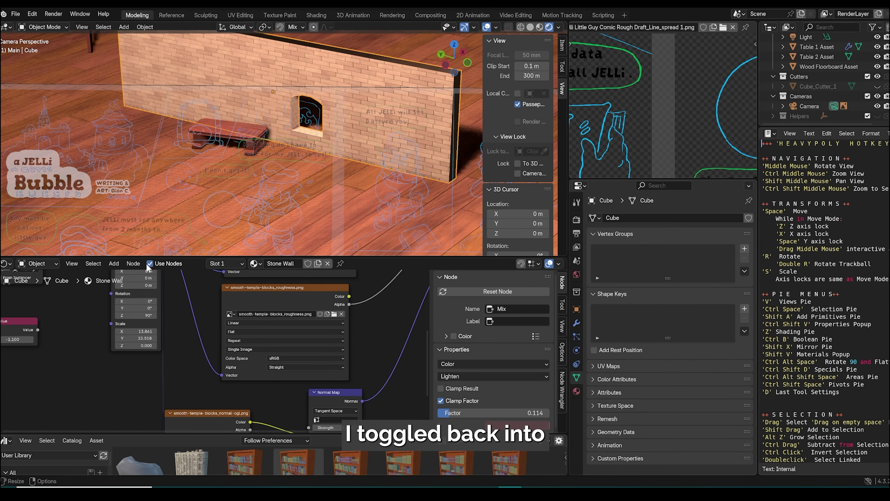
{"action": "left_click_drag", "start_coordinate": [205, 343], "coordinate": [181, 345]}
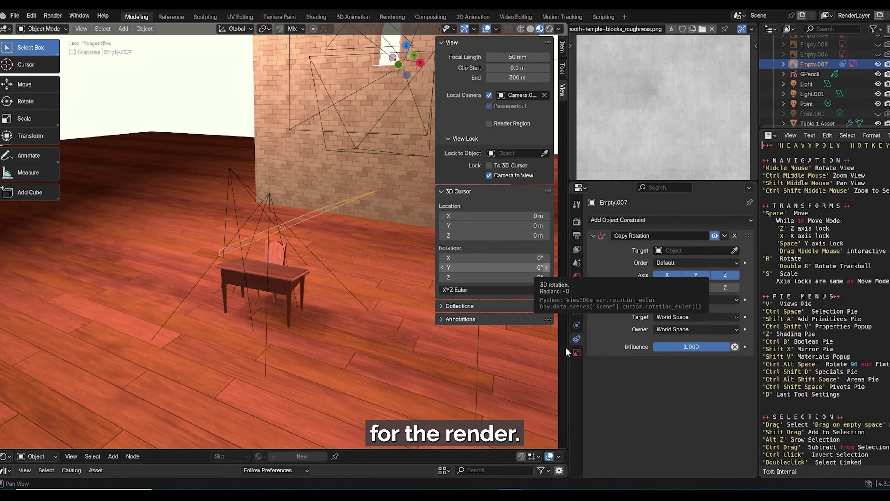
Remove the Copy Rotation constraint from Empty.007 and add a fresh Copy Rotation constraint to it
{"action": "left_click", "coordinate": [327, 210]}
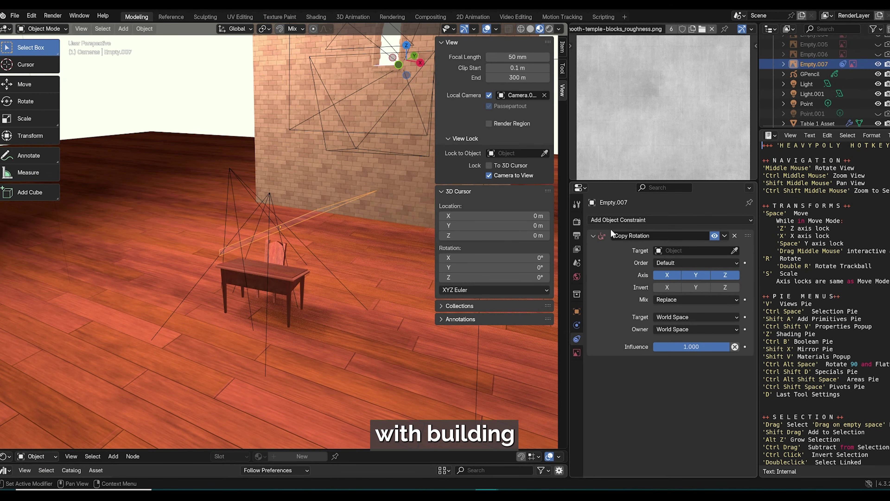
{"action": "left_click", "coordinate": [735, 235]}
{"action": "left_click", "coordinate": [708, 221]}
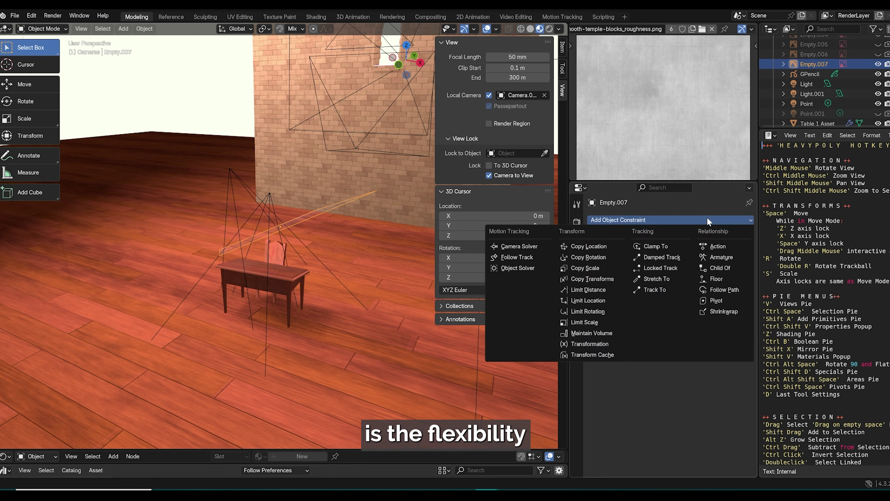
{"action": "left_click", "coordinate": [589, 257]}
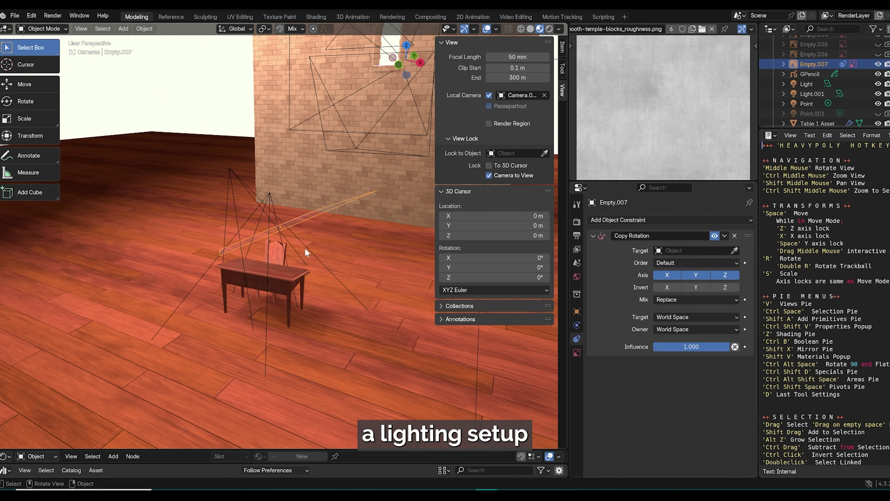
Inspect the table-and-chair setup and the brick walls in and out of camera view, selecting the cameras and spread images around them
{"action": "middle_click_drag", "start_coordinate": [304, 248], "coordinate": [295, 246]}
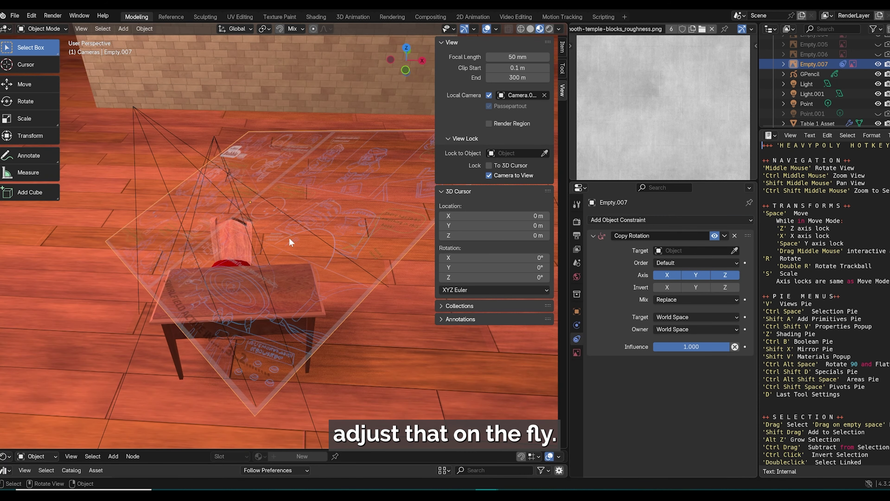
{"action": "key", "text": "KP_0"}
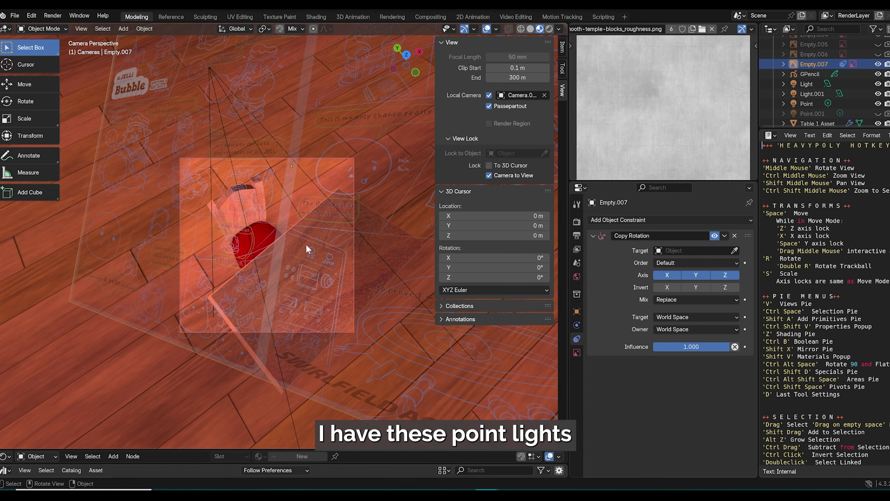
{"action": "middle_click_drag", "start_coordinate": [306, 248], "coordinate": [246, 144]}
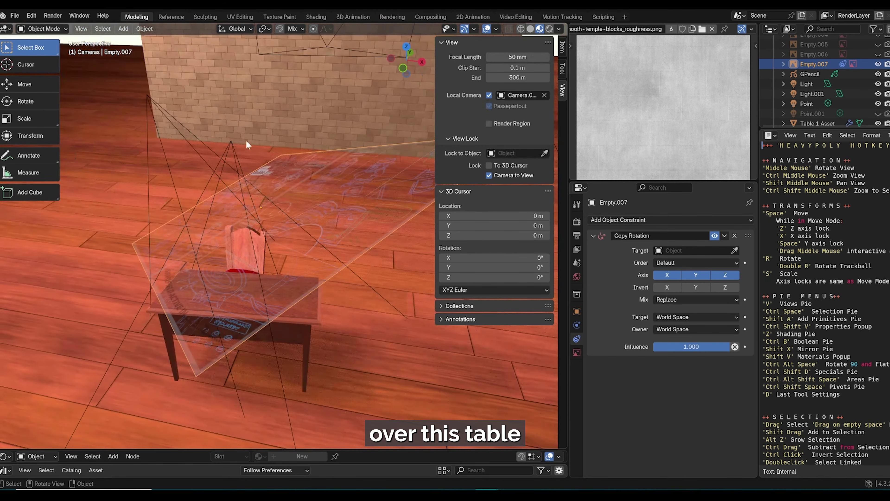
{"action": "left_click", "coordinate": [232, 143]}
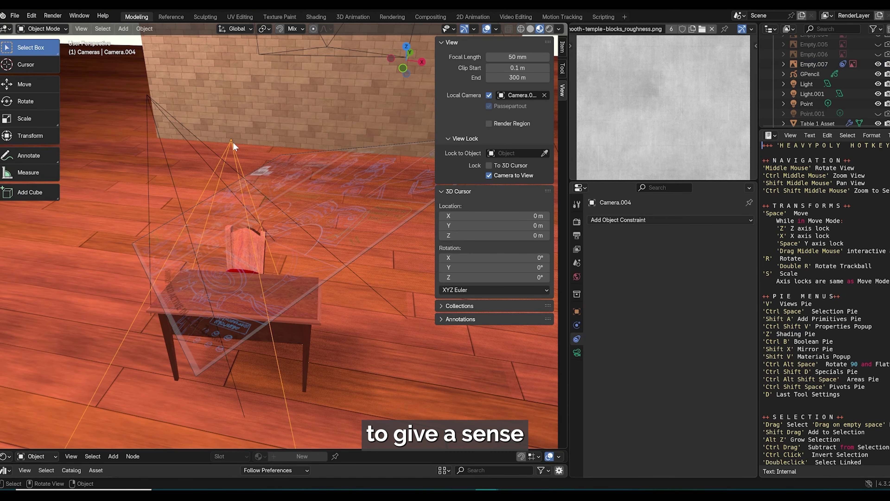
{"action": "left_click", "coordinate": [216, 154]}
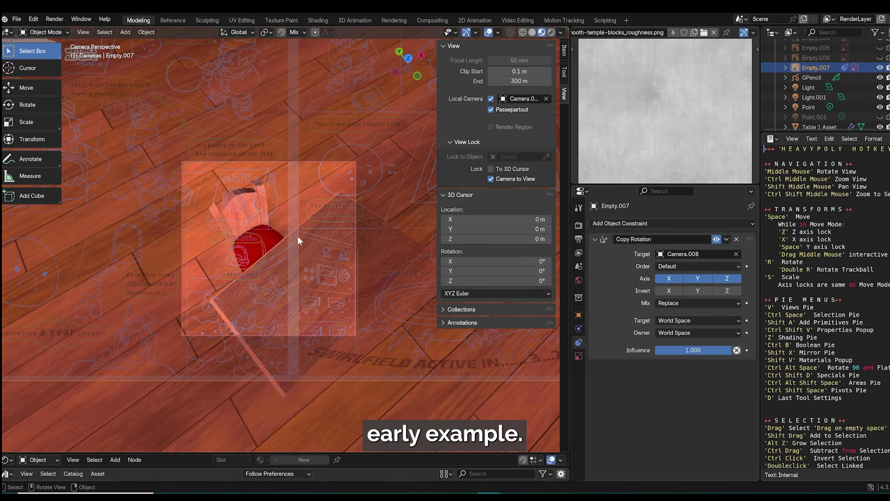
{"action": "left_click", "coordinate": [298, 228]}
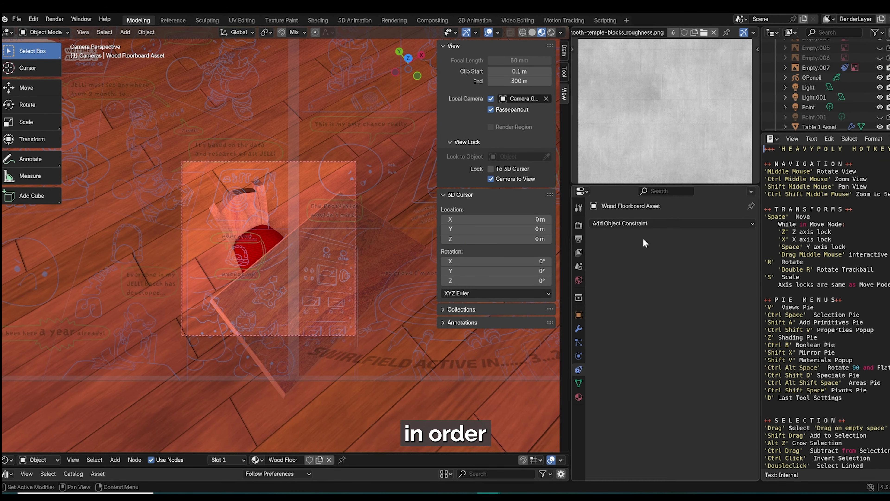
{"action": "key", "text": "KP_0"}
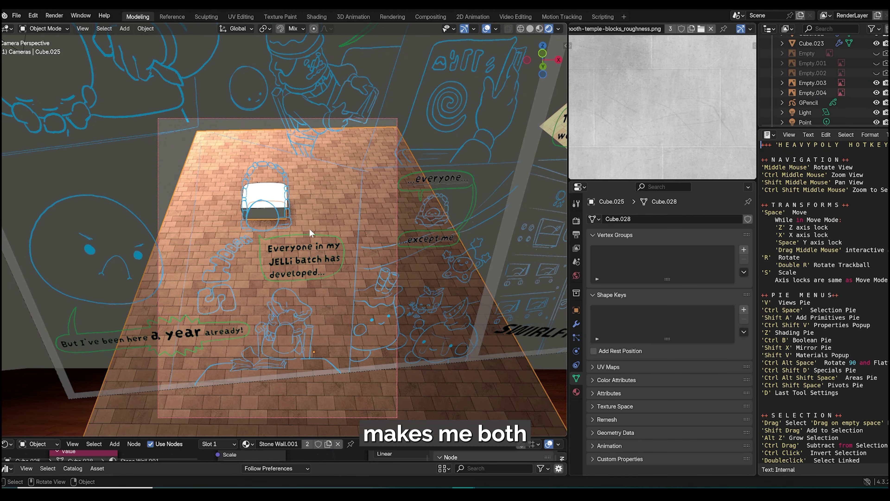
{"action": "middle_click_drag", "start_coordinate": [310, 228], "coordinate": [249, 246]}
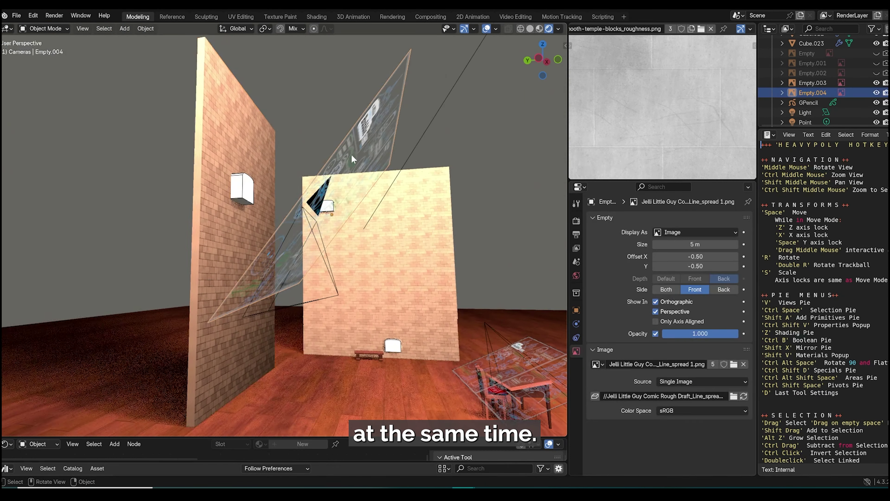
{"action": "key", "text": "r"}
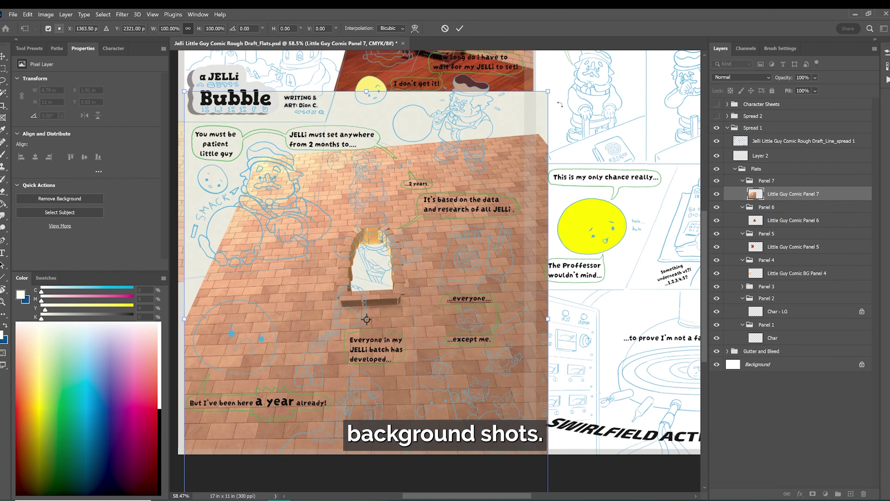
In Photoshop, scale the Little Guy Comic Panel 7 render to about 65% and position its window behind the arched-window linework
{"action": "left_click_drag", "start_coordinate": [549, 92], "coordinate": [460, 218]}
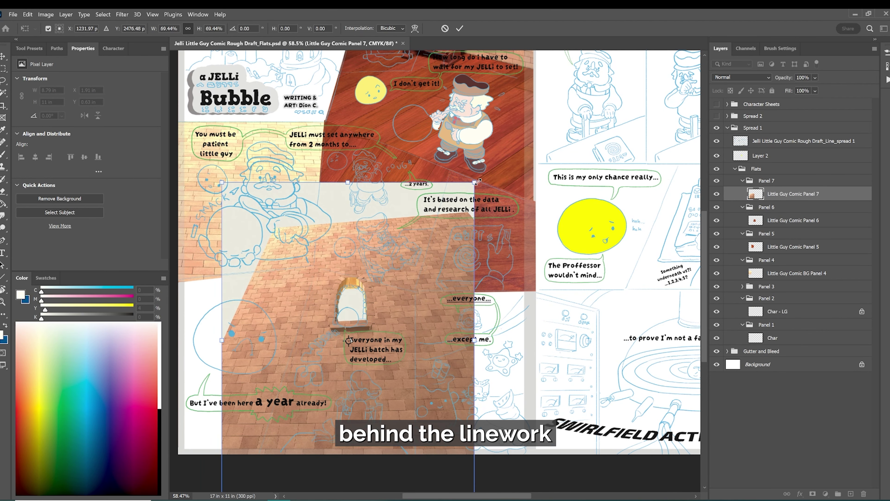
{"action": "left_click_drag", "start_coordinate": [475, 182], "coordinate": [457, 192]}
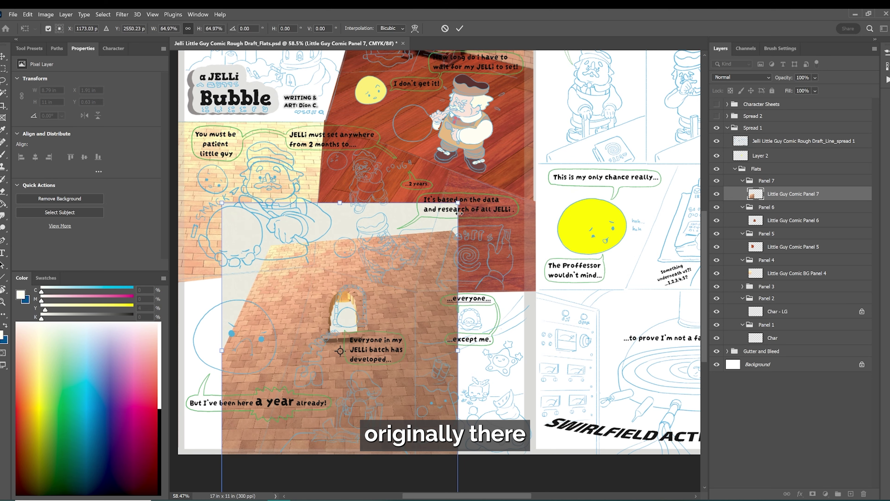
{"action": "left_click_drag", "start_coordinate": [421, 271], "coordinate": [424, 276]}
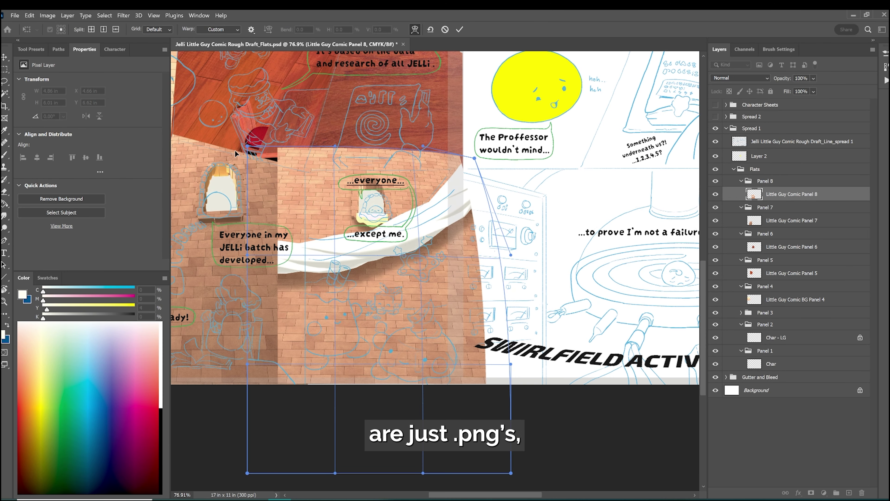
Warp the upper edge and corner of the Little Guy Comic Panel 8 brick-wall render to fit its panel linework
{"action": "left_click_drag", "start_coordinate": [315, 151], "coordinate": [302, 154]}
{"action": "left_click_drag", "start_coordinate": [475, 158], "coordinate": [483, 170]}
{"action": "left_click_drag", "start_coordinate": [420, 155], "coordinate": [332, 245]}
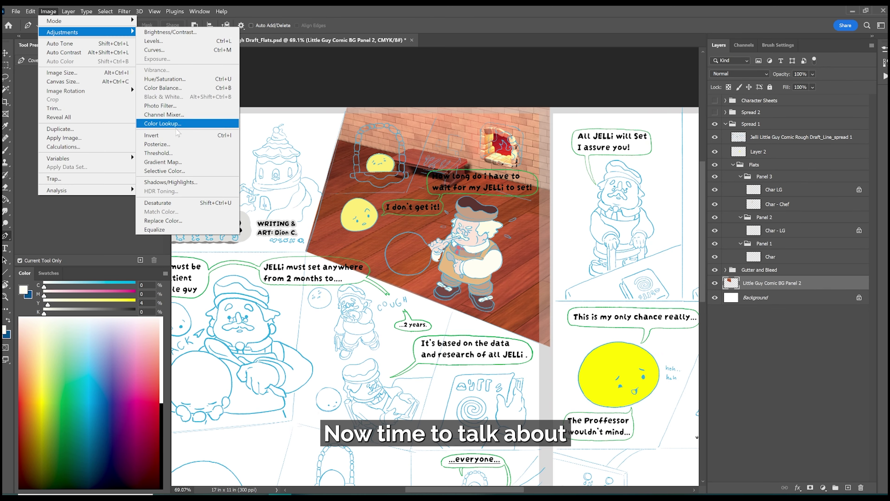
Apply a Posterize adjustment to the Little Guy Comic BG Panel 2 layer with 18 levels
{"action": "left_click", "coordinate": [180, 144]}
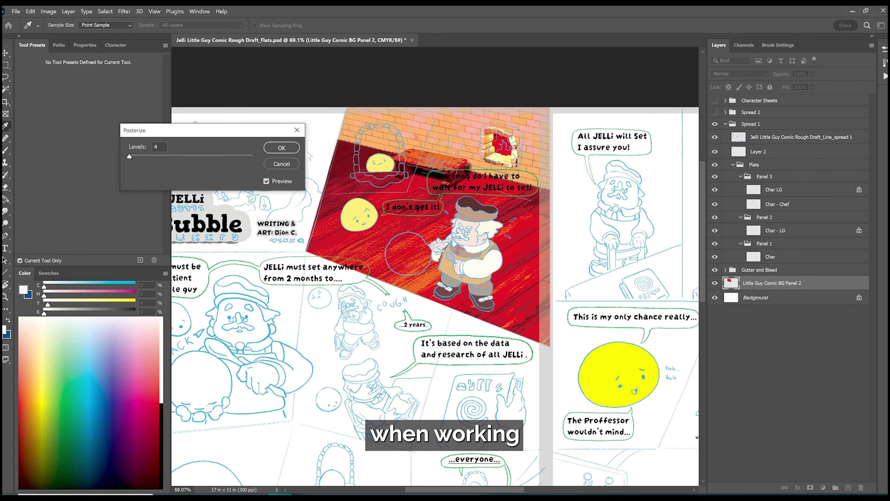
{"action": "left_click_drag", "start_coordinate": [130, 157], "coordinate": [132, 156]}
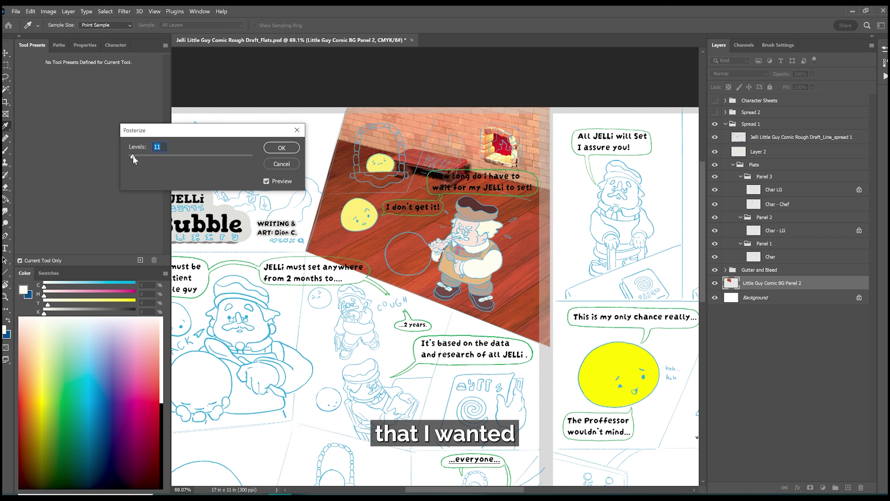
{"action": "left_click_drag", "start_coordinate": [133, 155], "coordinate": [136, 157]}
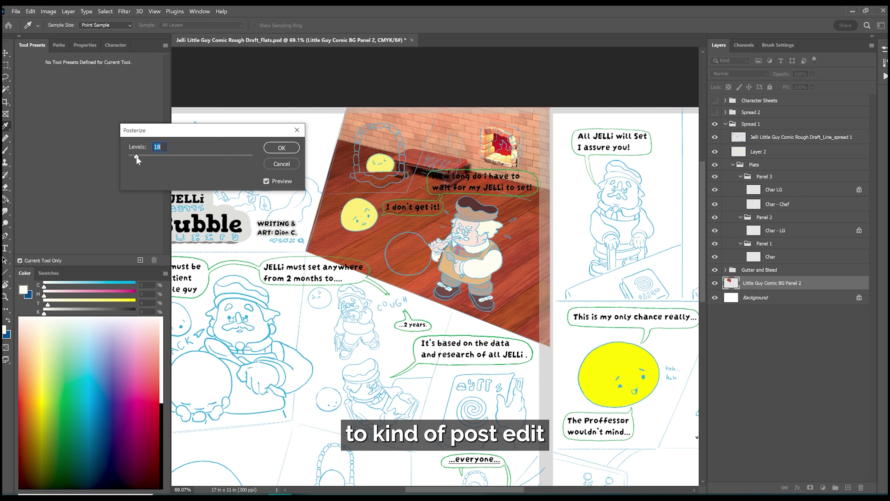